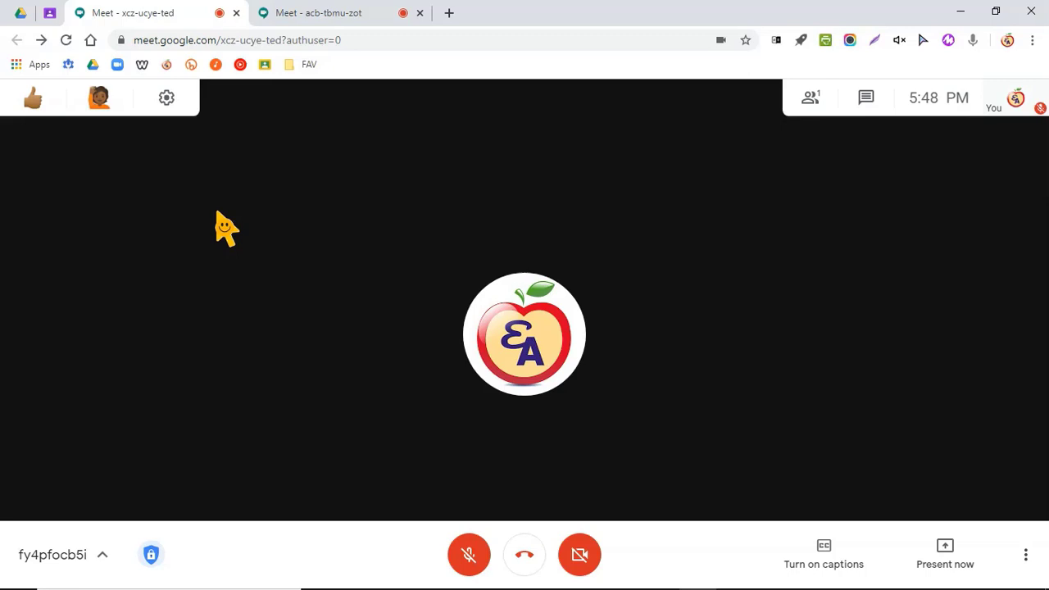
Close the second Meet tab from the Classroom window and return to the host's call.
left_click(50, 17)
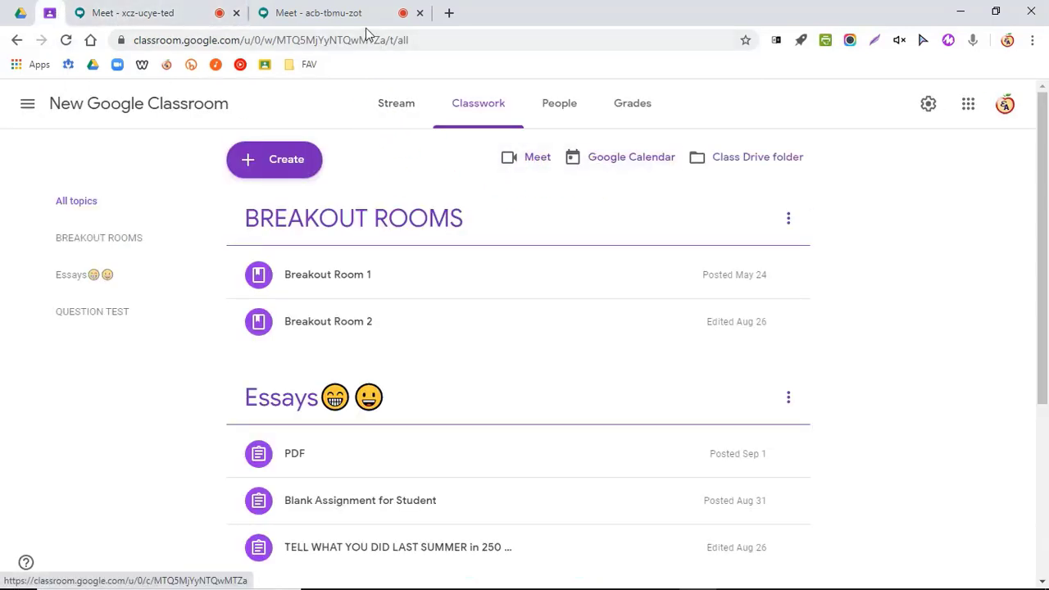
left_click(419, 13)
left_click(168, 13)
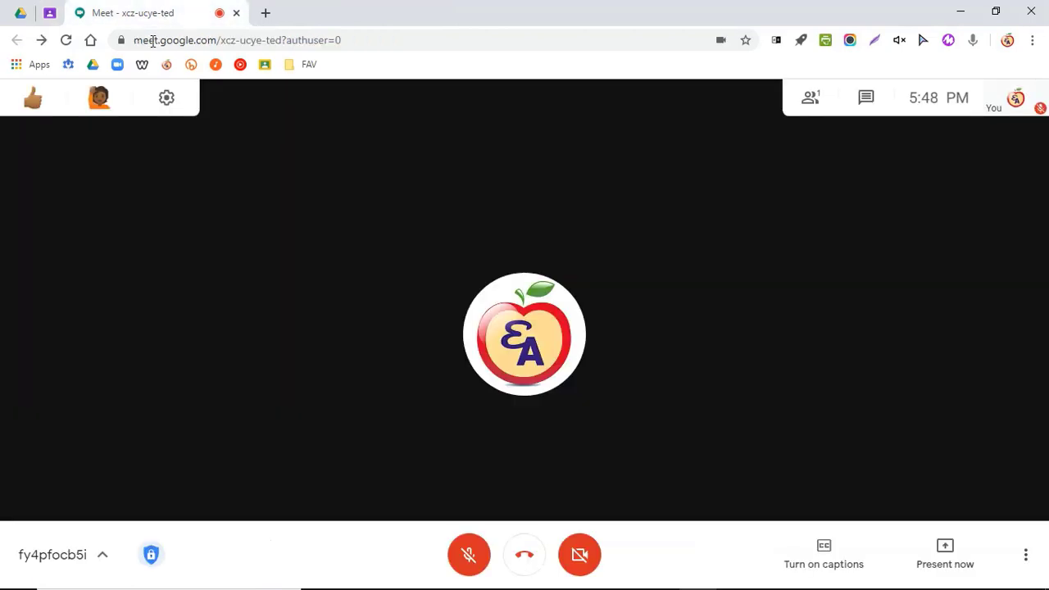
In Meeting safety host controls, turn off participants' screen sharing and chat messages.
left_click(151, 555)
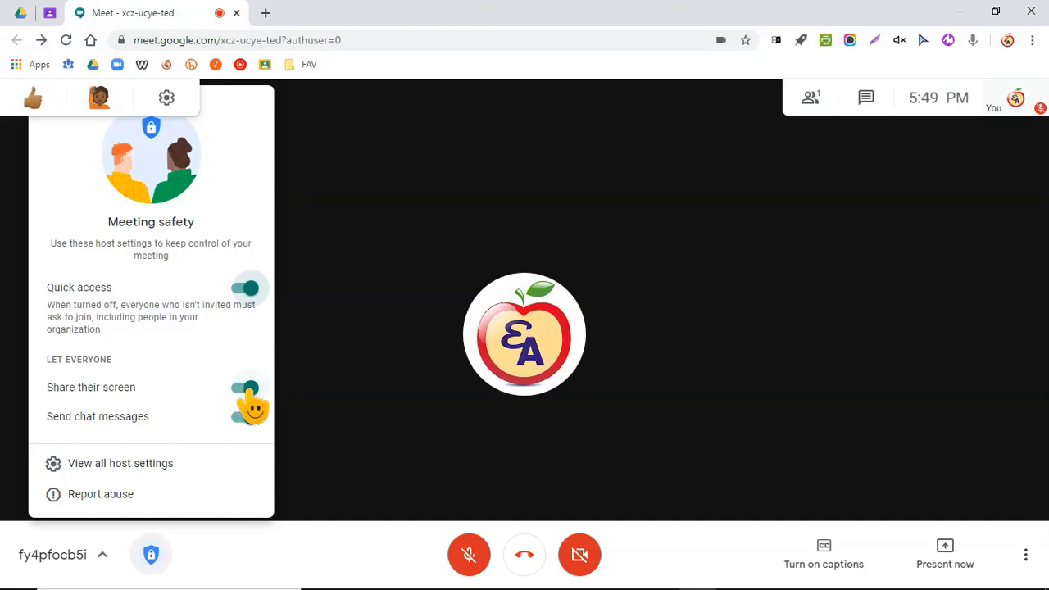
left_click(244, 390)
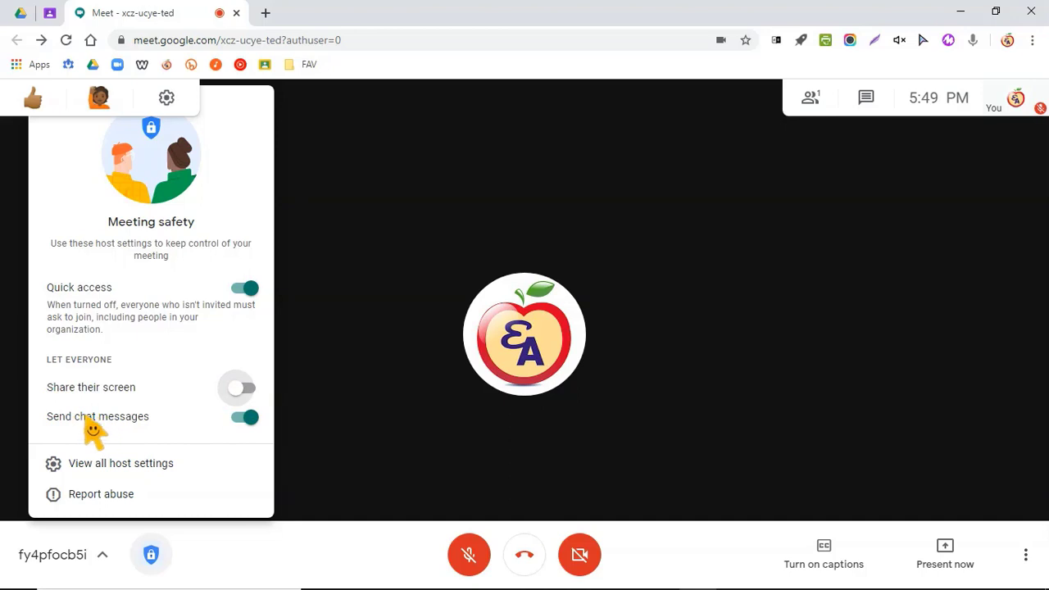
left_click(245, 419)
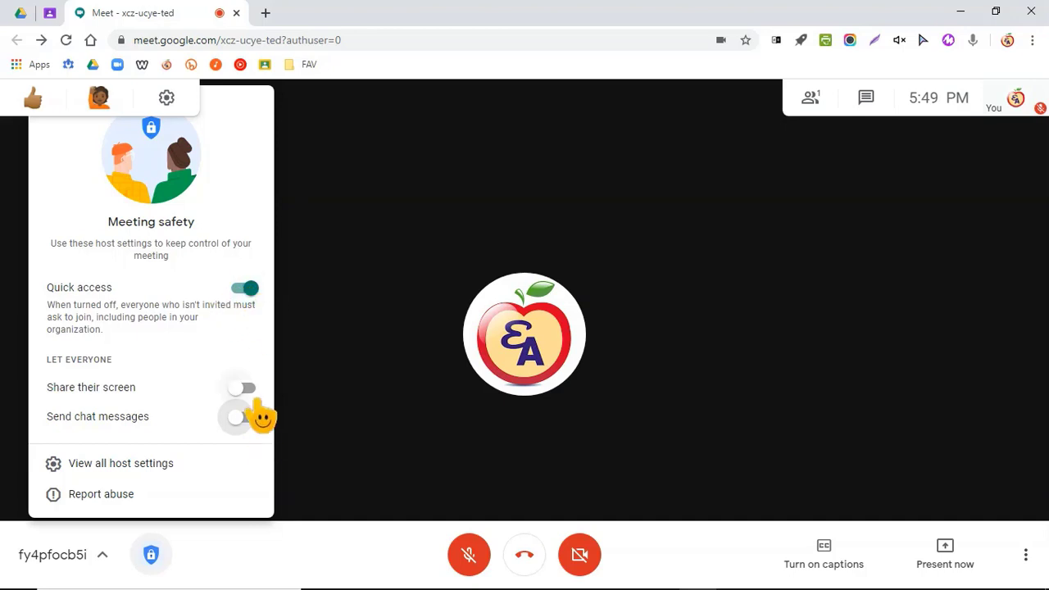
Switch screen sharing and chat messages back on for everyone.
left_click(247, 391)
left_click(249, 417)
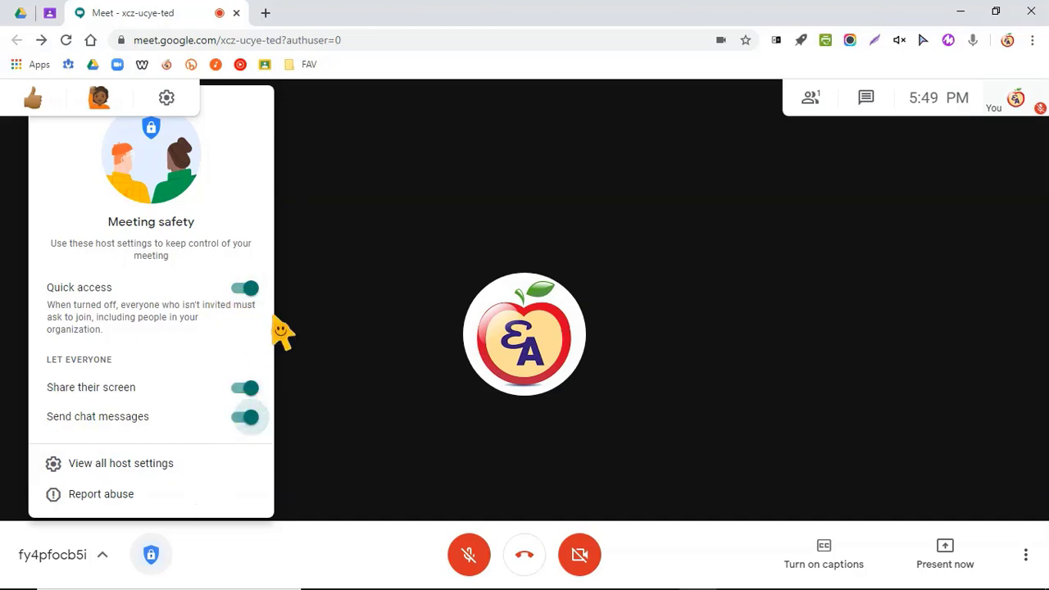
left_click(733, 573)
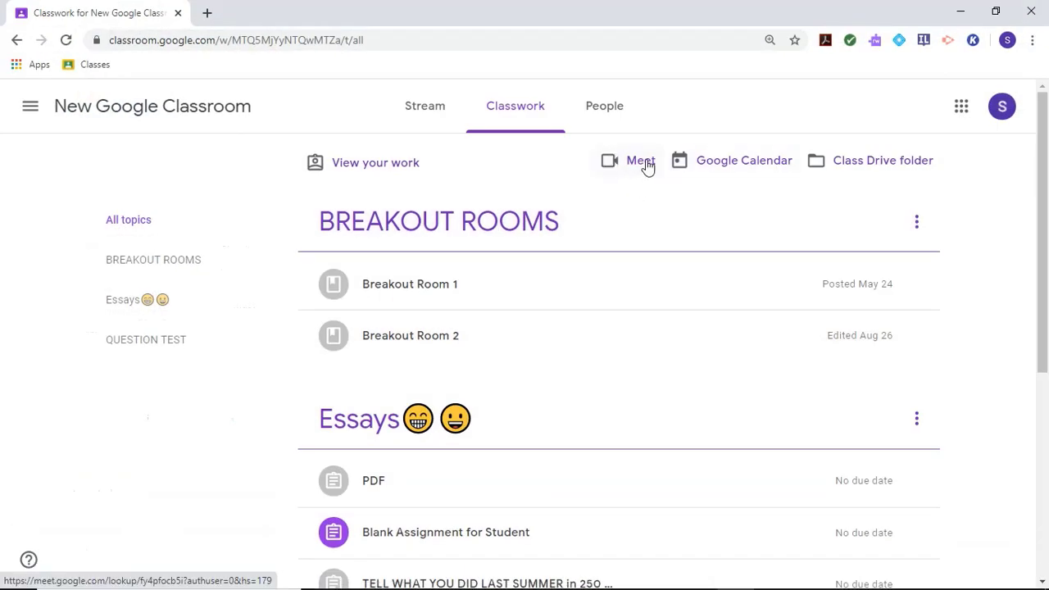
As the student, join the class Meet from Classroom, view People and Chat, then leave.
left_click(641, 163)
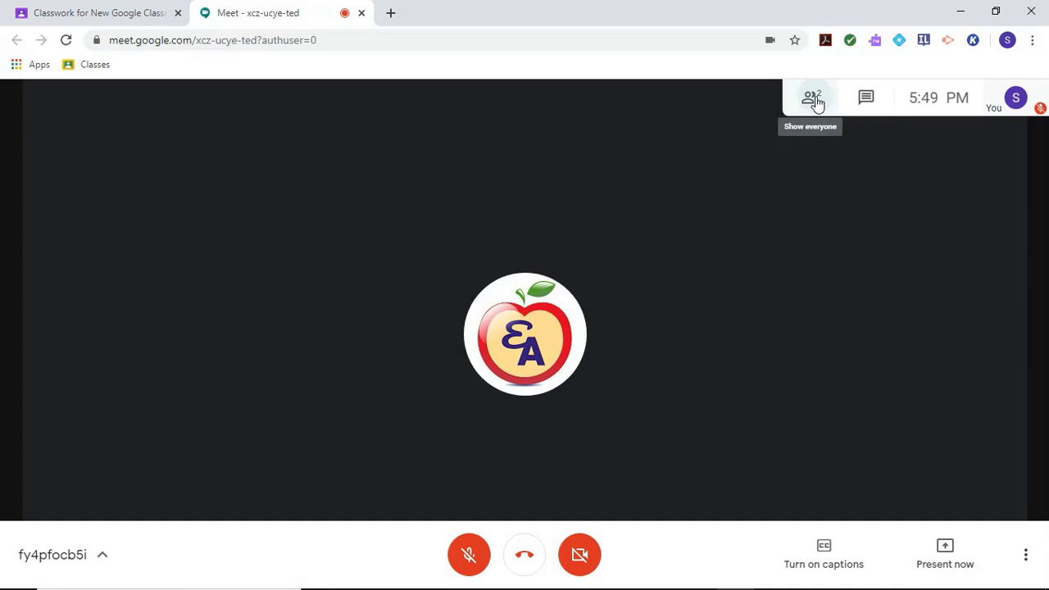
left_click(811, 98)
left_click(991, 156)
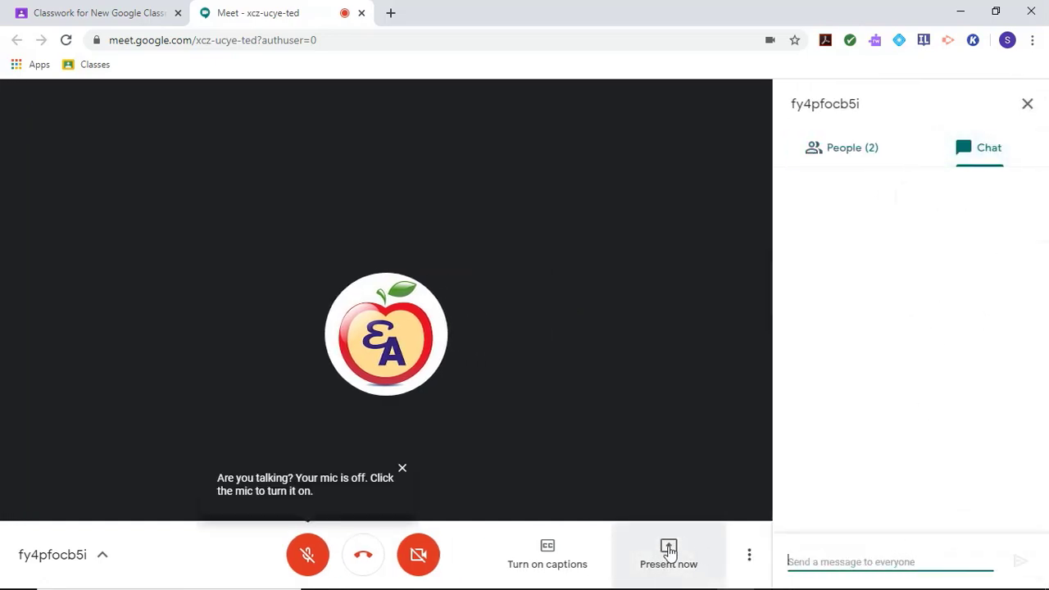
left_click(361, 13)
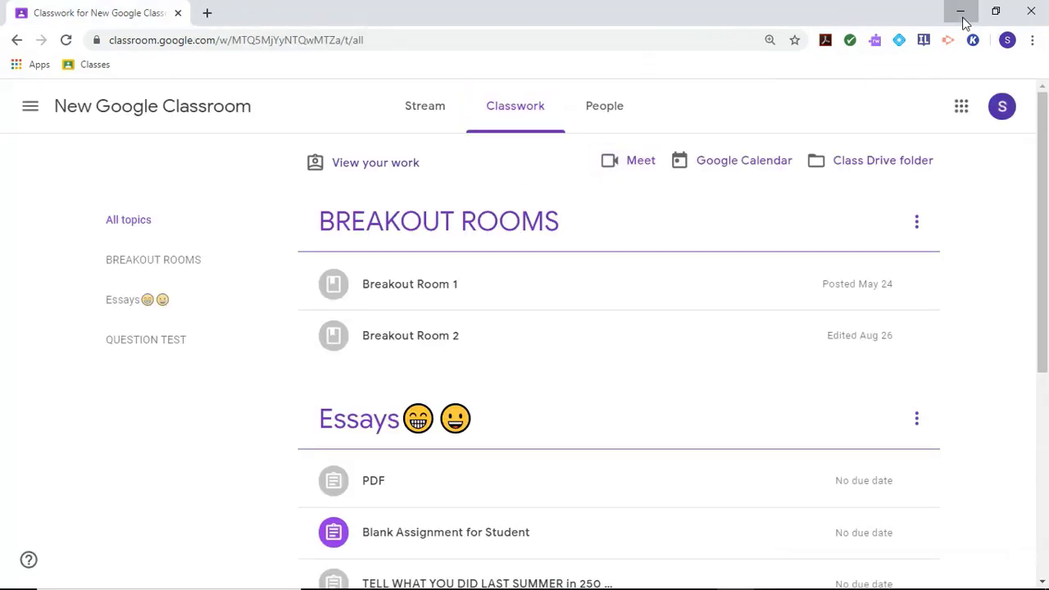
Turn off Quick access, participant screen sharing and chat in the host's Meeting safety.
left_click(959, 12)
left_click(244, 288)
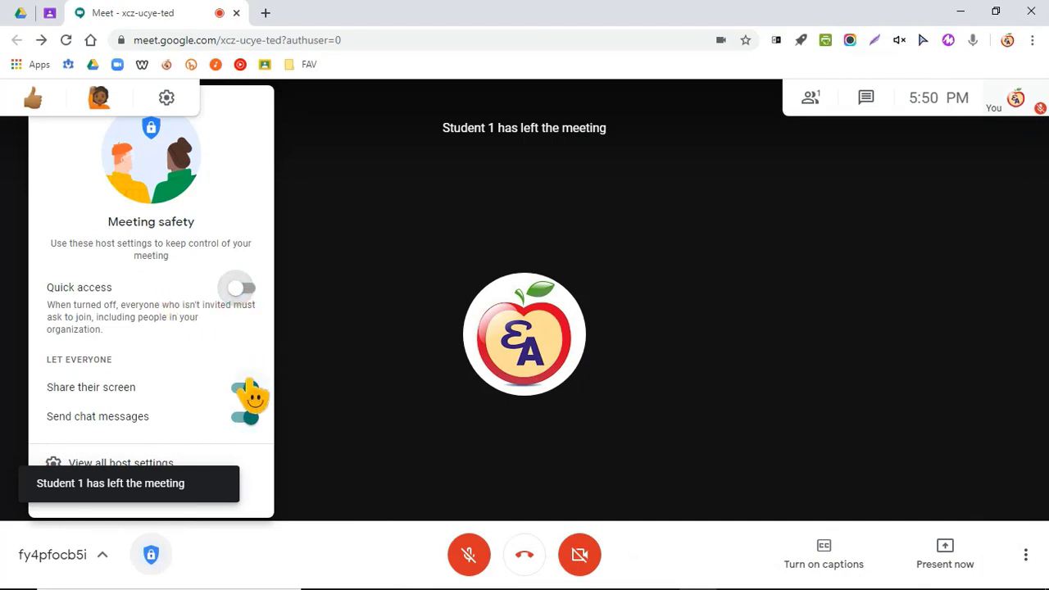
left_click(244, 387)
left_click(245, 417)
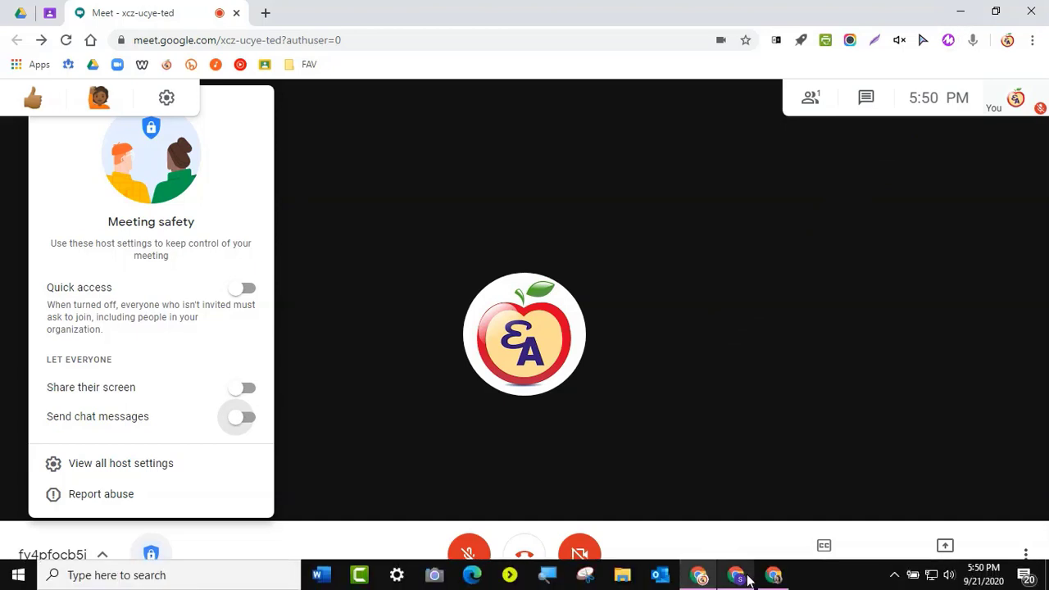
As the student, ask to join with microphone and camera off.
left_click(735, 577)
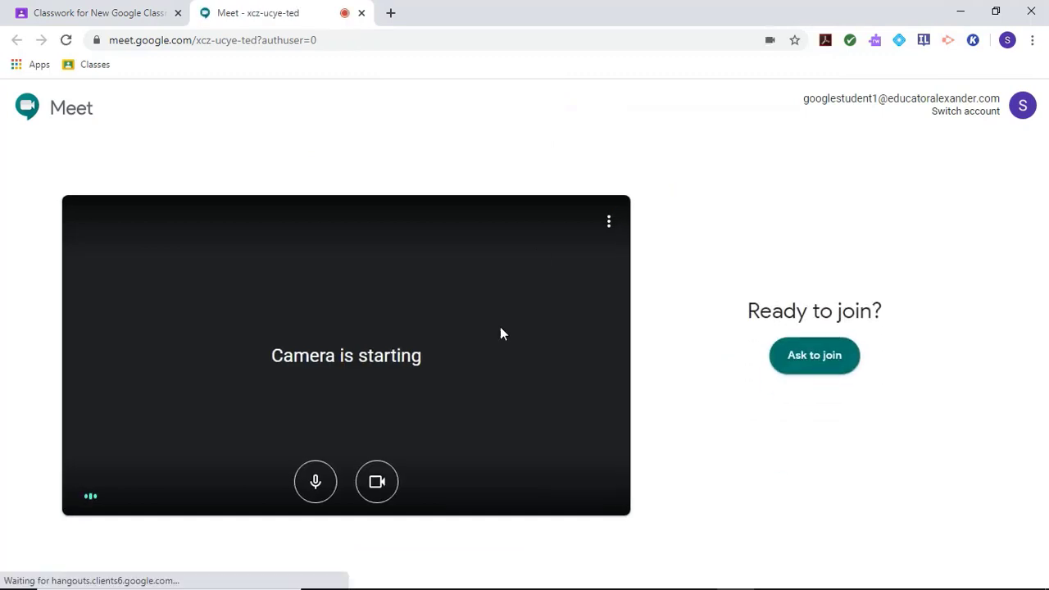
left_click(316, 482)
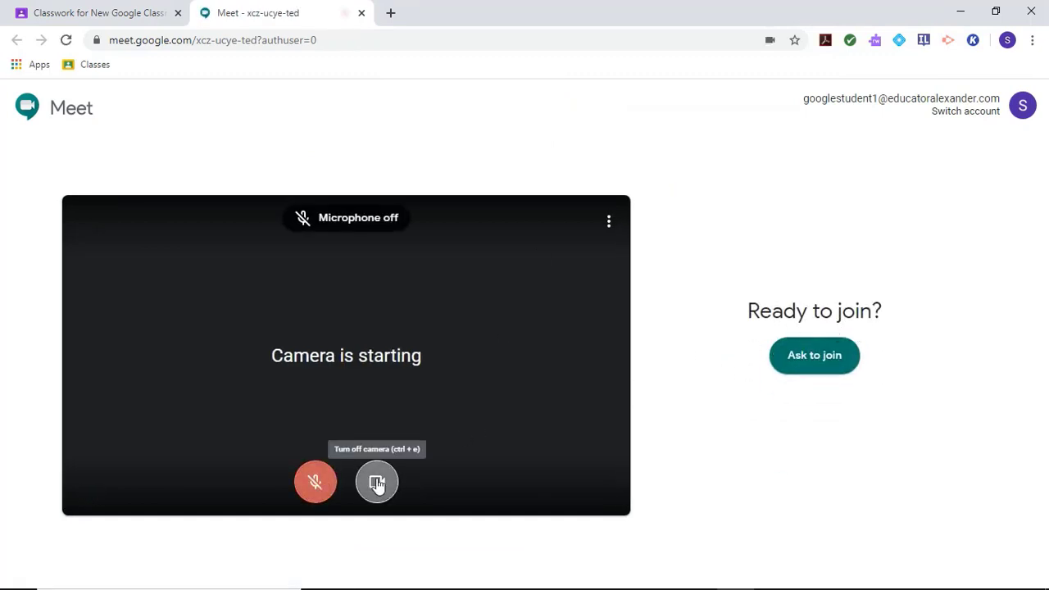
left_click(376, 483)
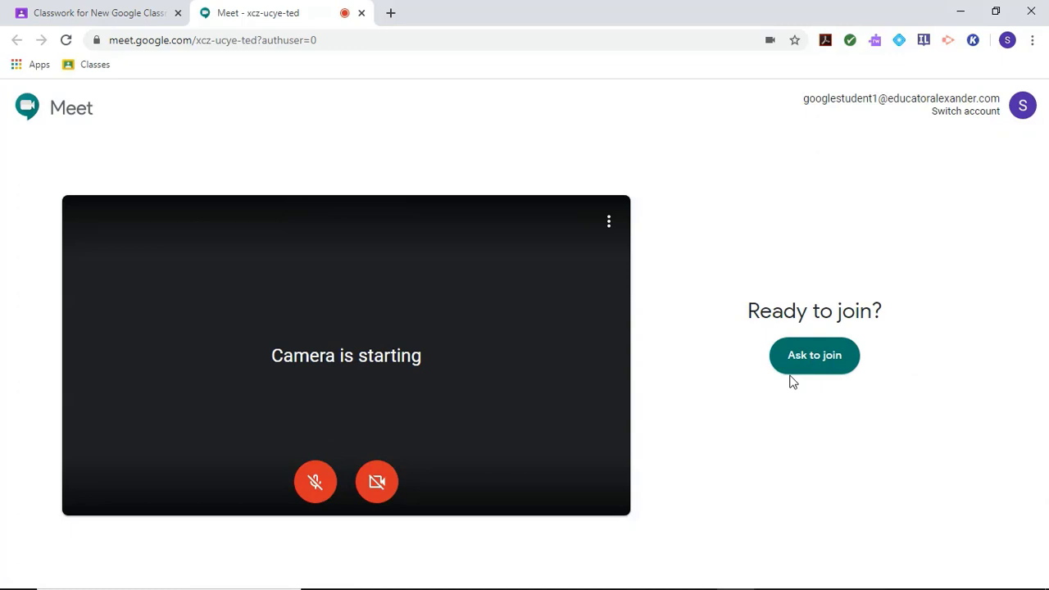
left_click(830, 366)
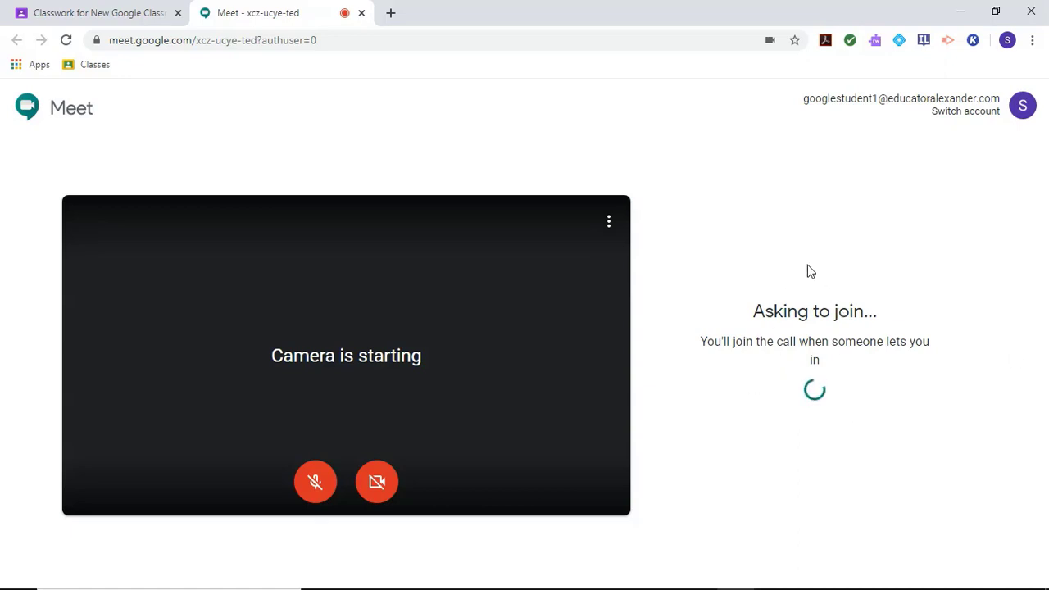
left_click(960, 18)
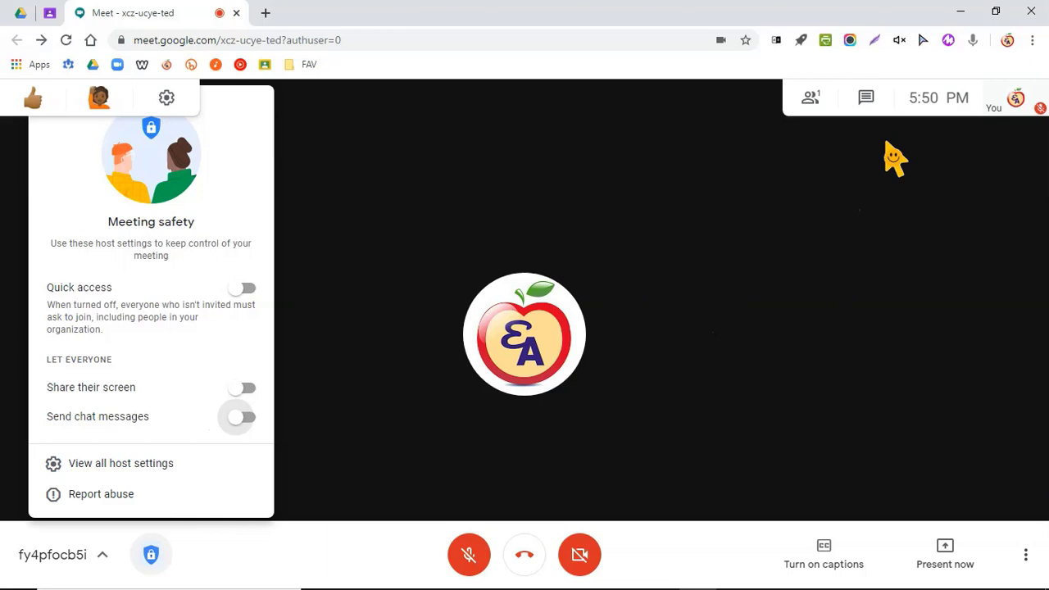
Admit Student 1 from the host's People list and open the chat in the student's window.
left_click(811, 105)
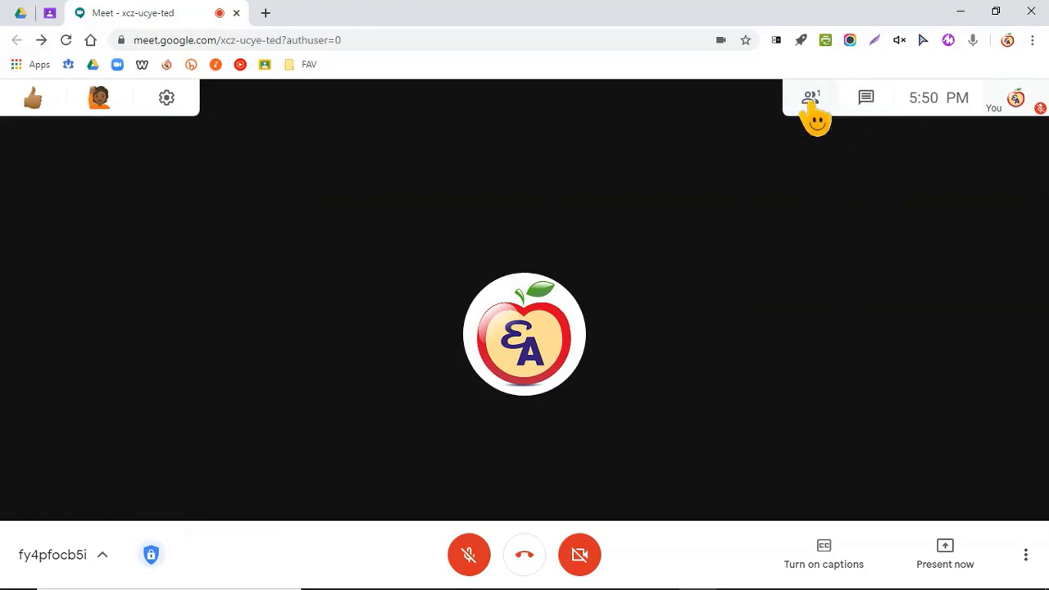
left_click(813, 105)
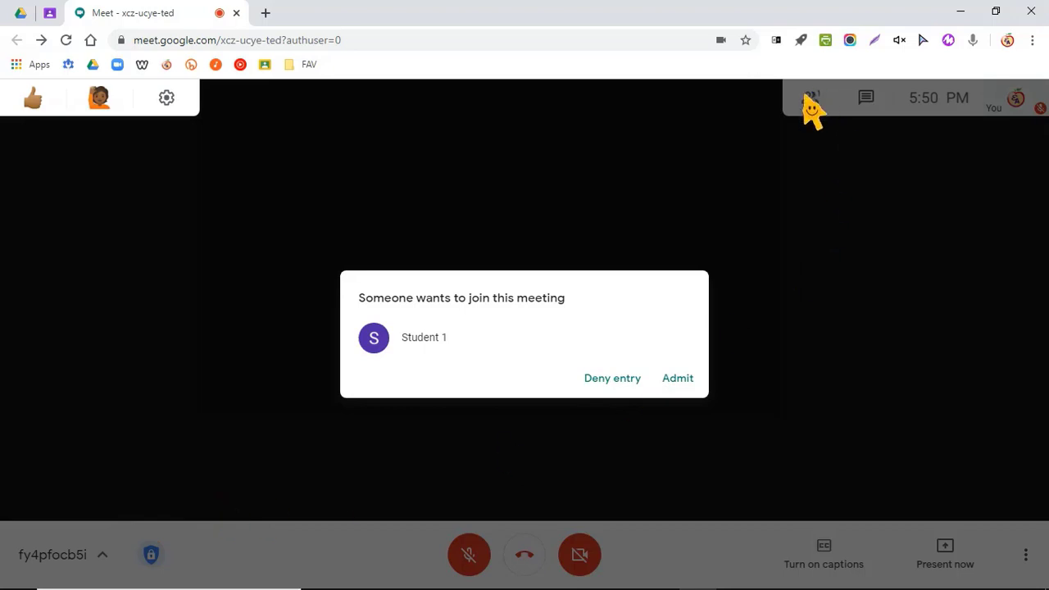
left_click(678, 379)
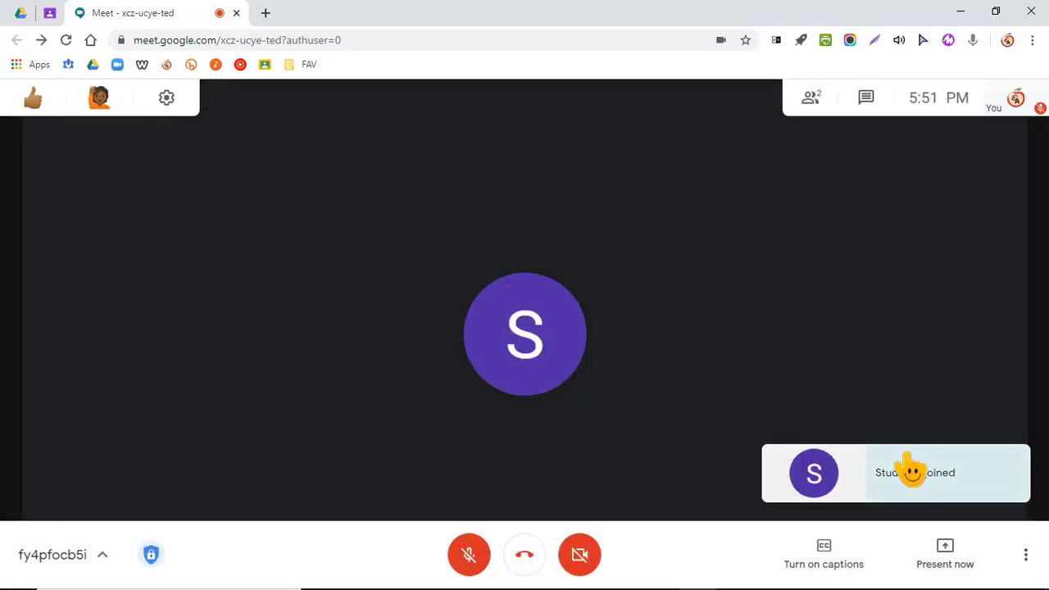
left_click(958, 12)
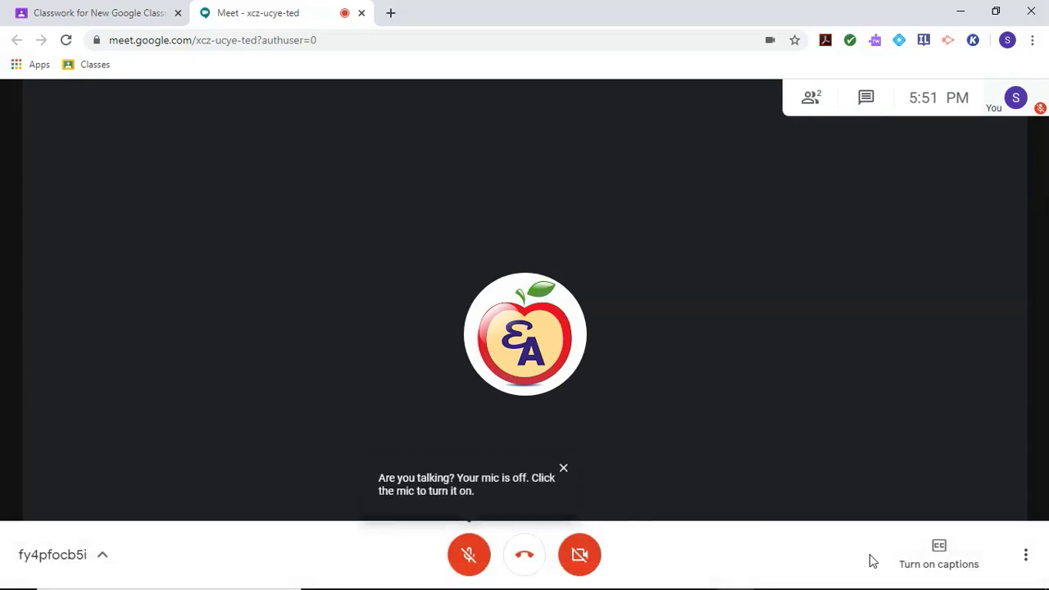
left_click(864, 99)
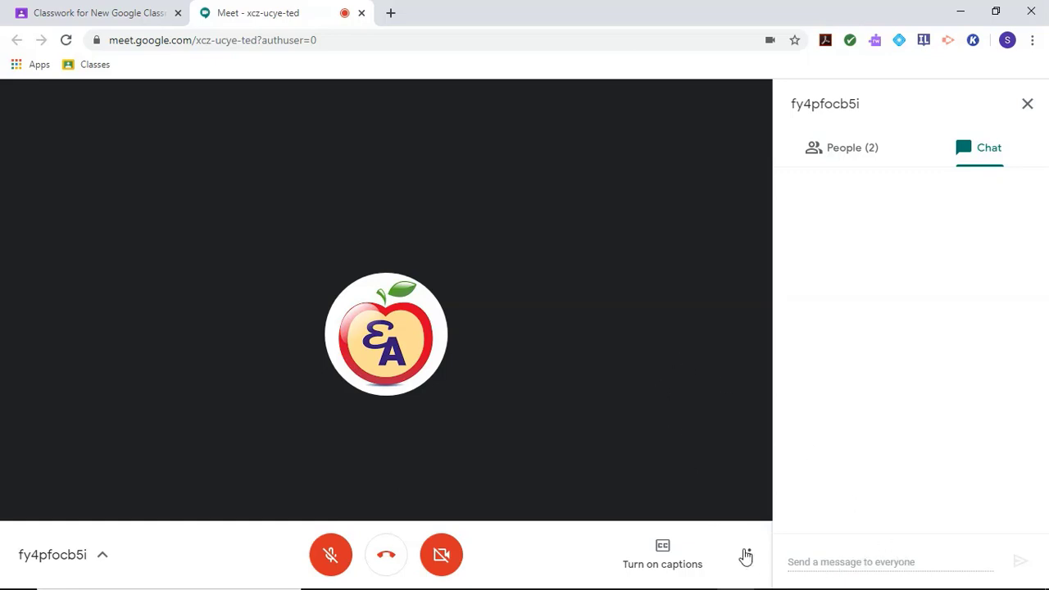
In the host's Meeting safety settings, allow everyone to send chat messages.
left_click(774, 576)
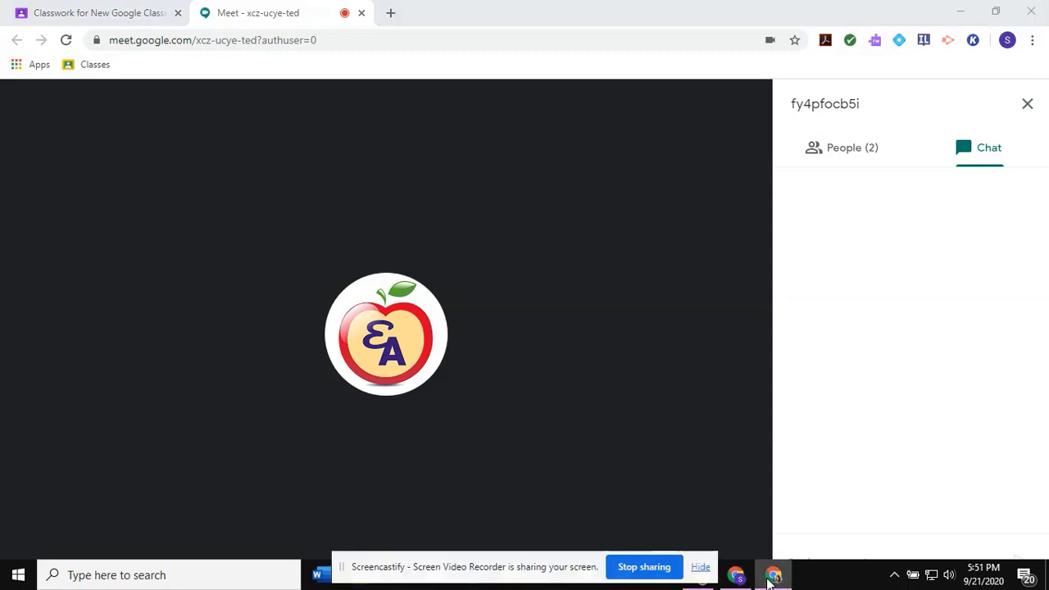
left_click(700, 567)
left_click(700, 576)
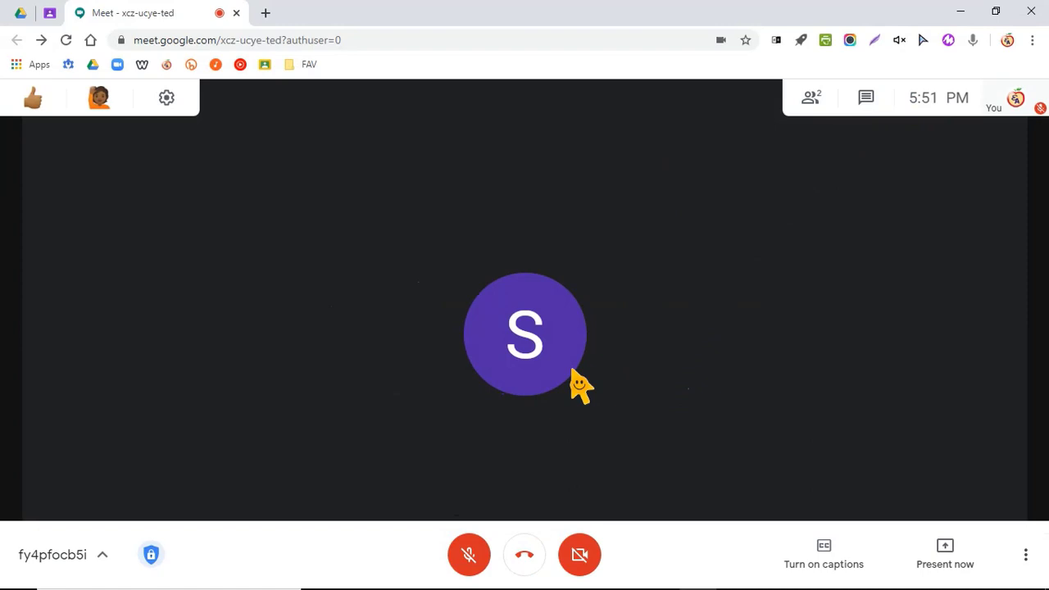
left_click(151, 555)
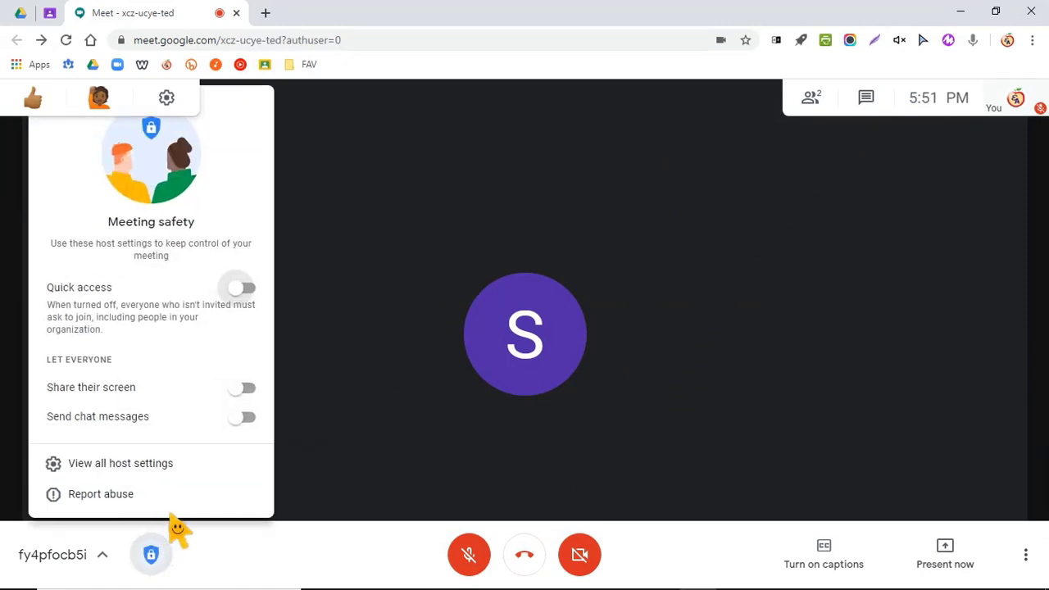
left_click(246, 417)
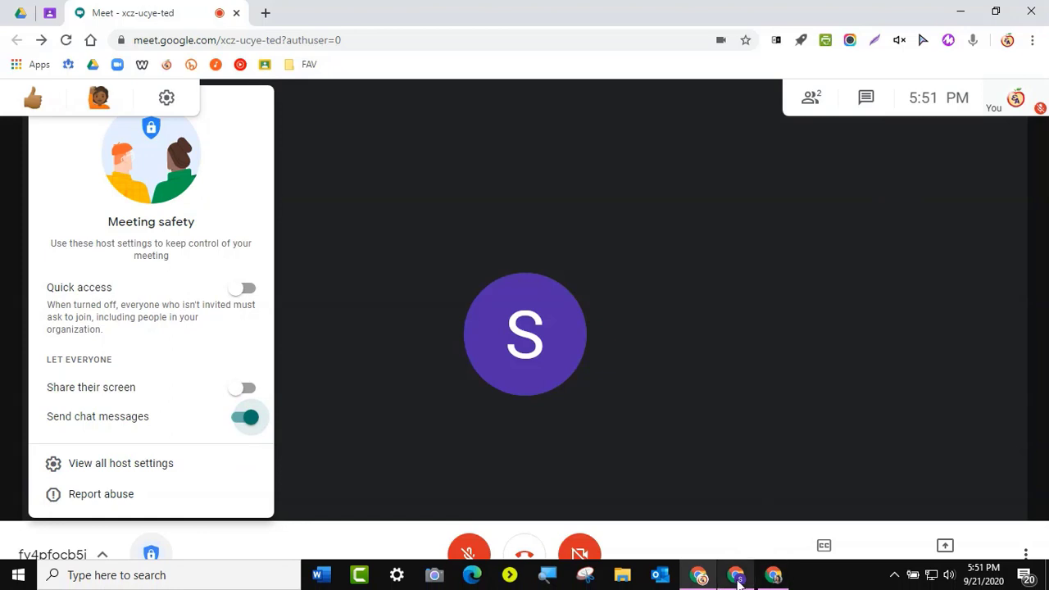
Start a chat message as the student, then allow everyone to share their screen.
left_click(736, 576)
left_click(871, 562)
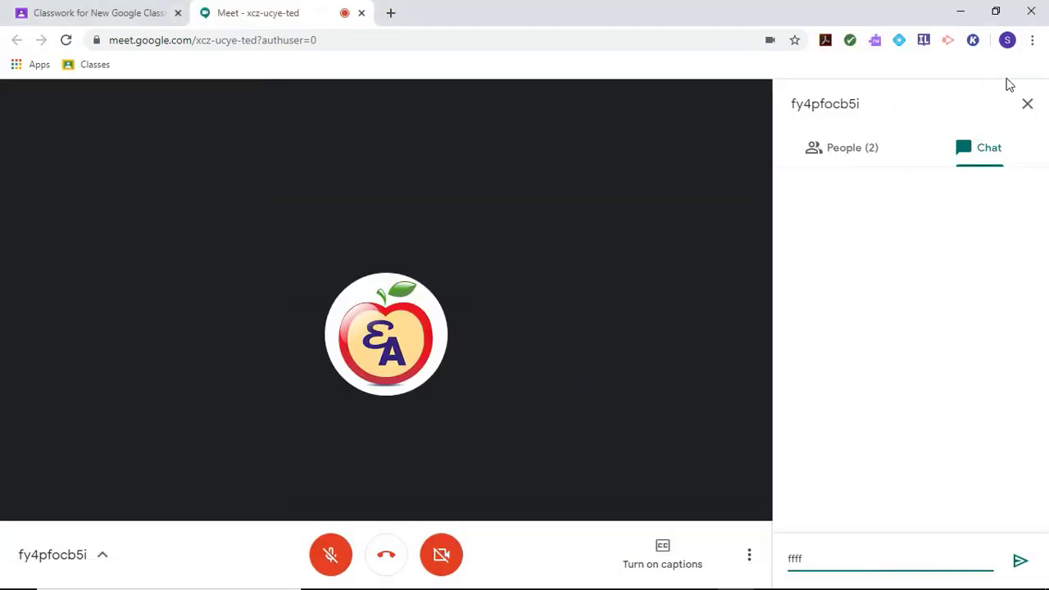
left_click(960, 11)
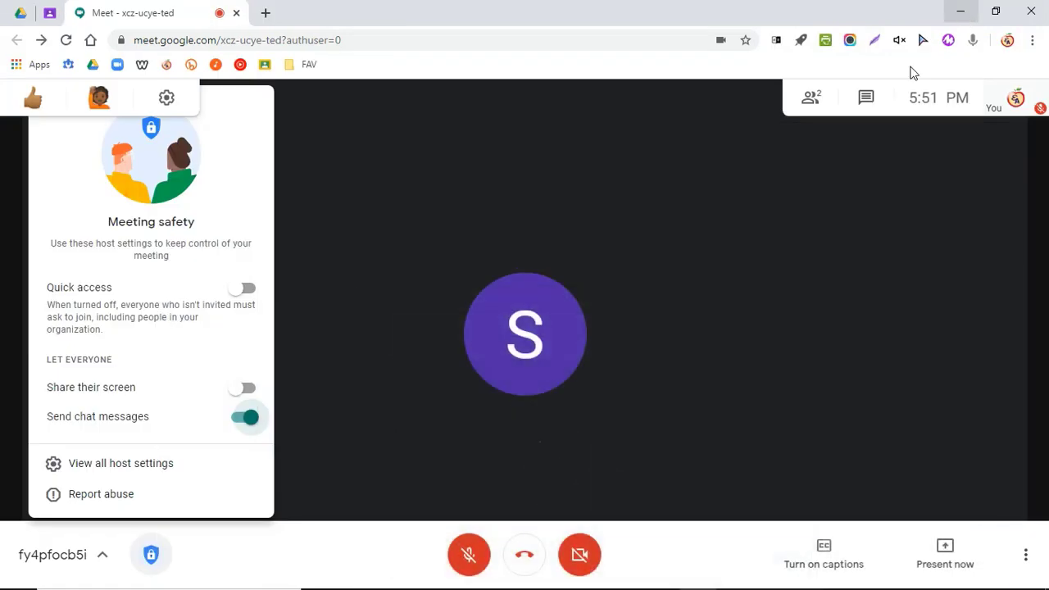
left_click(244, 388)
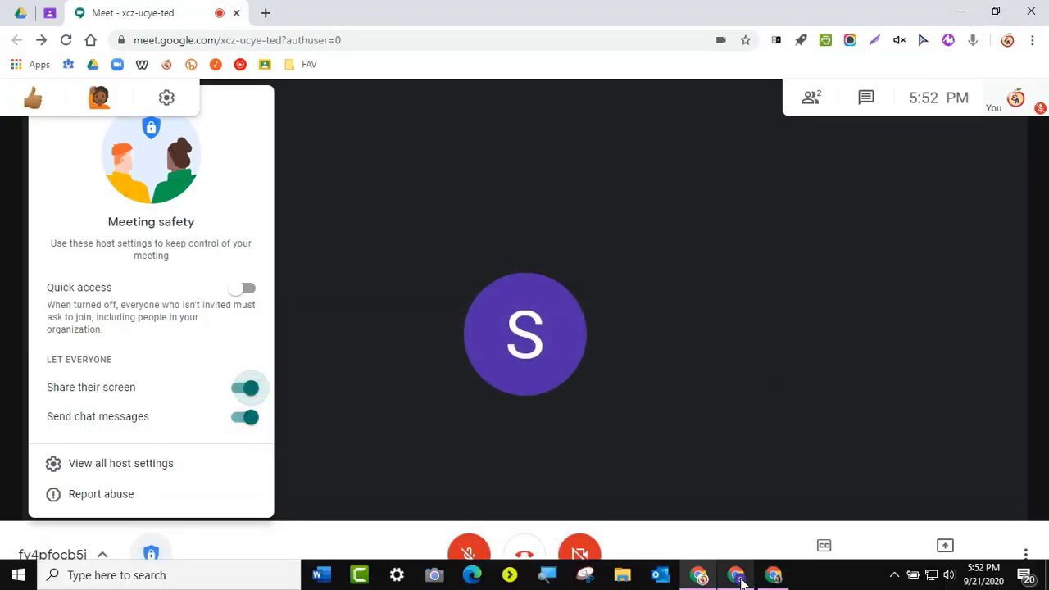
left_click(738, 577)
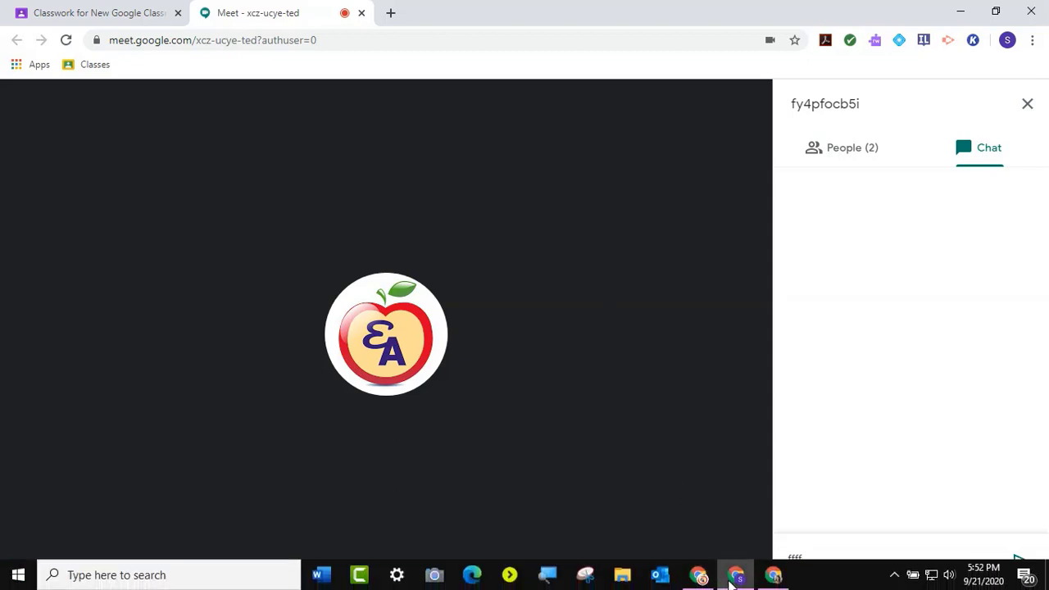
Turn Quick access back on, review the full host controls, and close the settings.
left_click(698, 579)
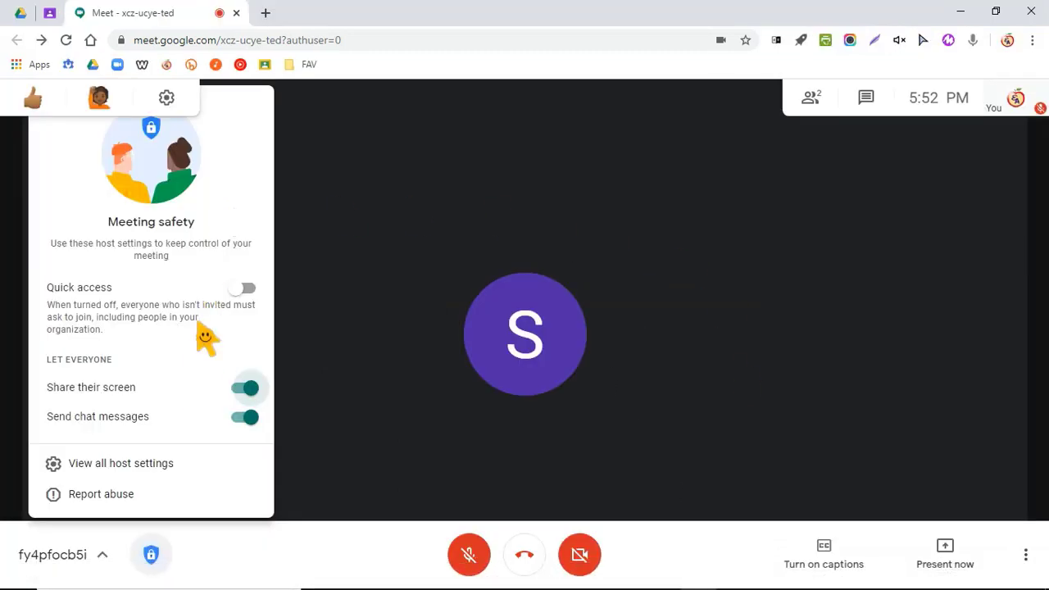
left_click(242, 289)
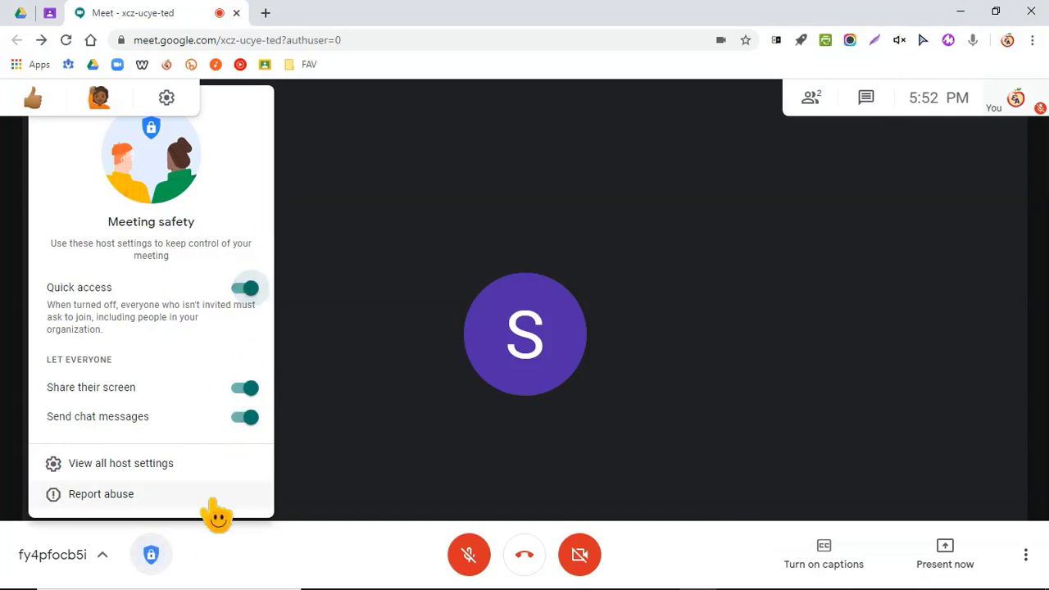
left_click(102, 467)
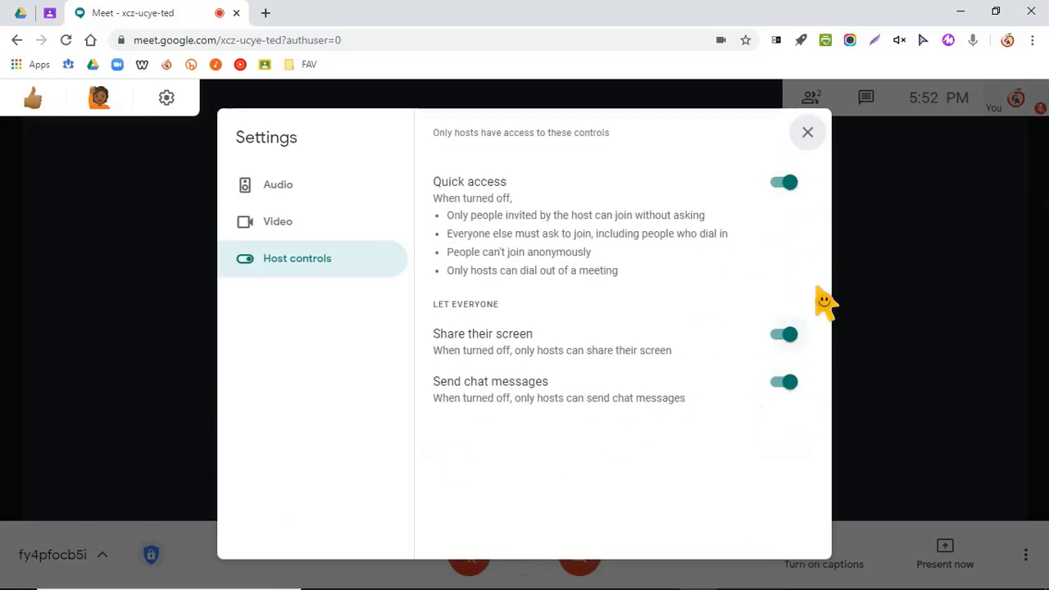
left_click(808, 133)
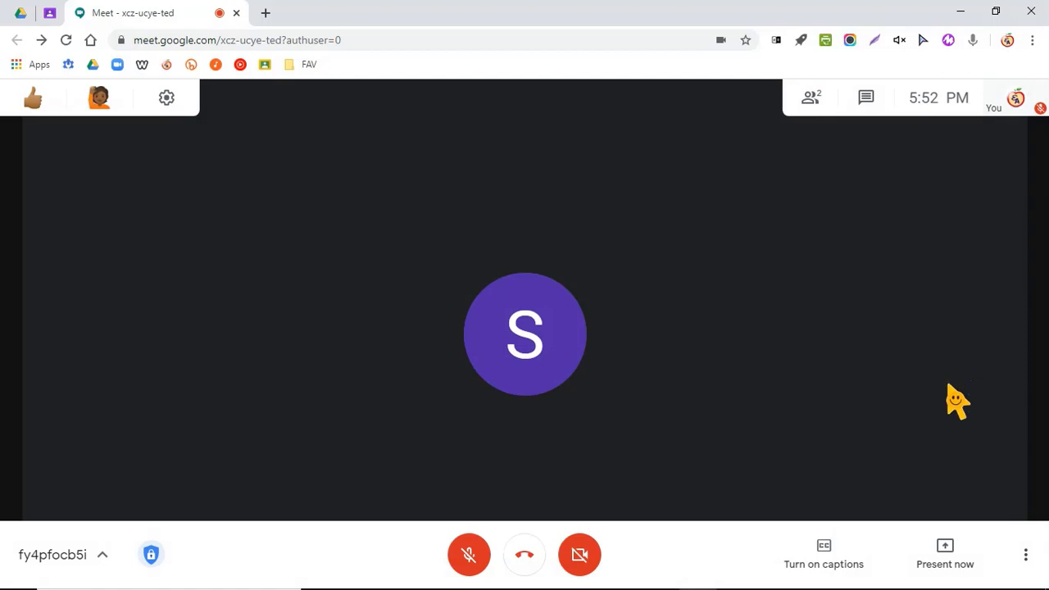
Open Change layout and raise the maximum tiles to 49.
left_click(1025, 554)
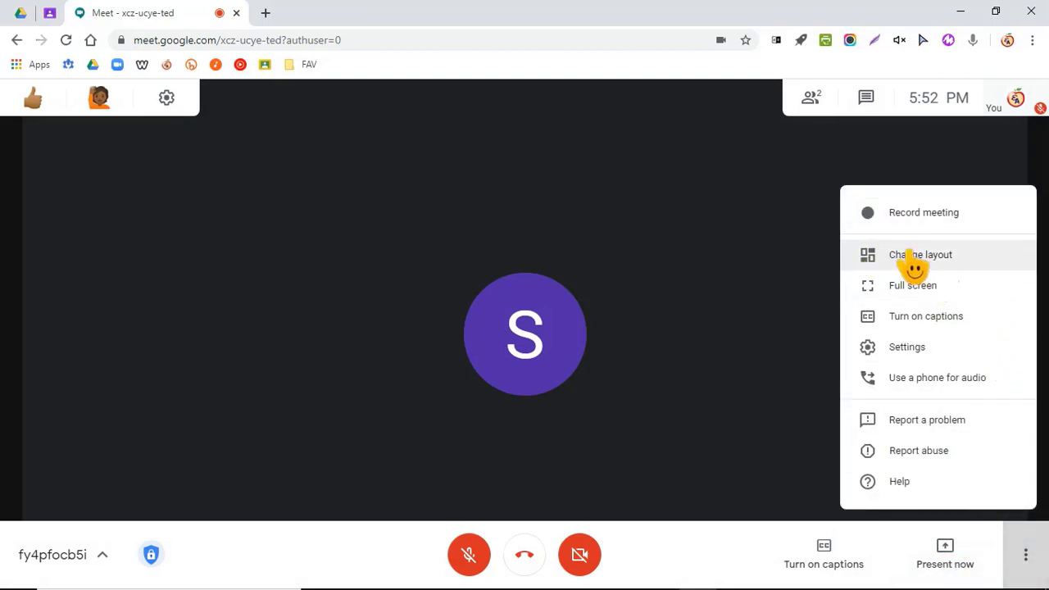
left_click(920, 261)
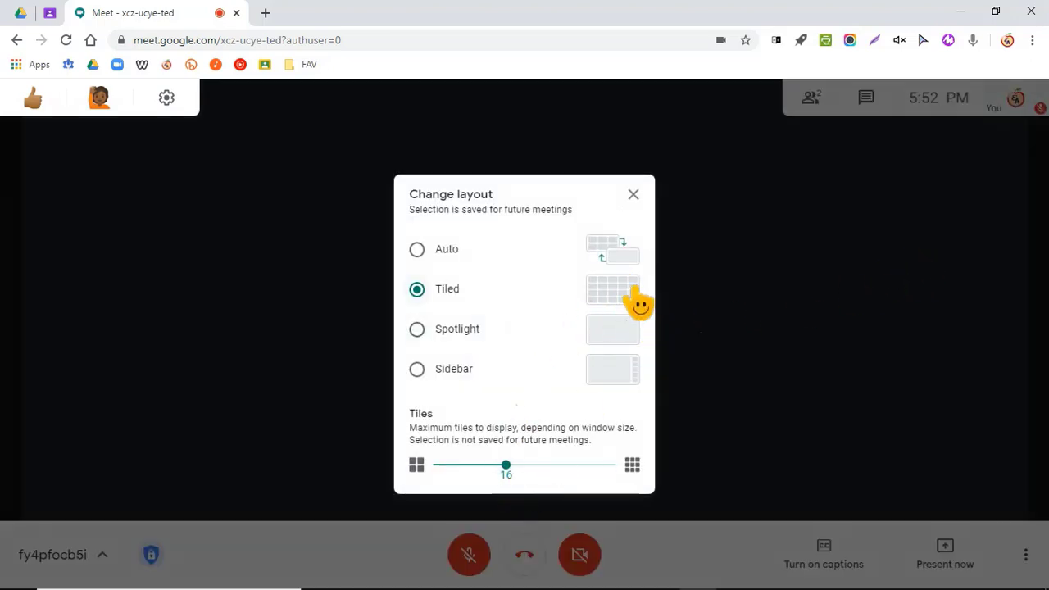
left_click_drag(506, 464, 615, 465)
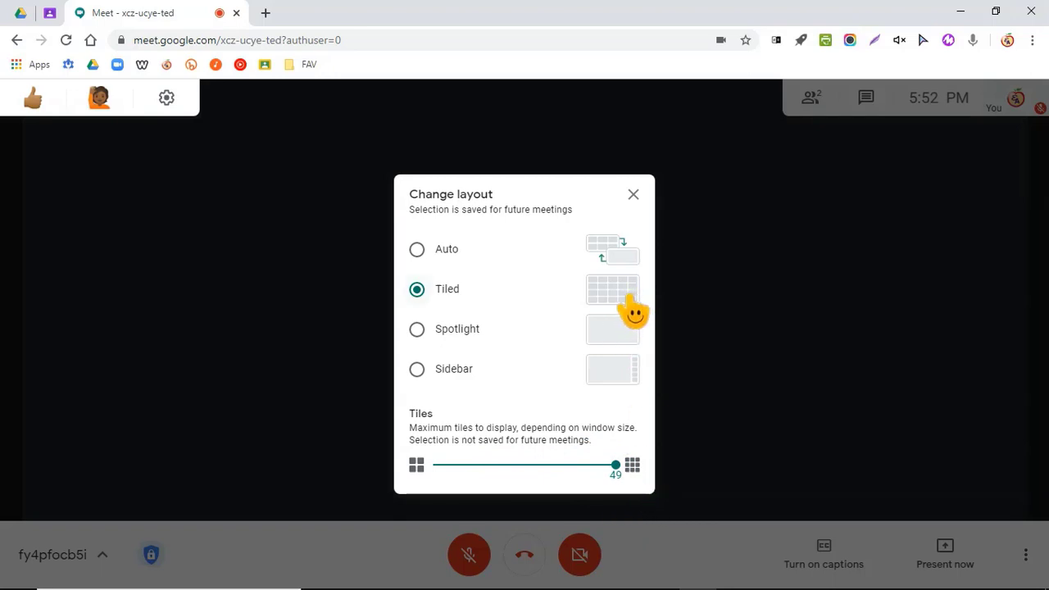
Try the Spotlight, Sidebar and Tiled layouts, then settle on Auto.
left_click(416, 330)
left_click(415, 377)
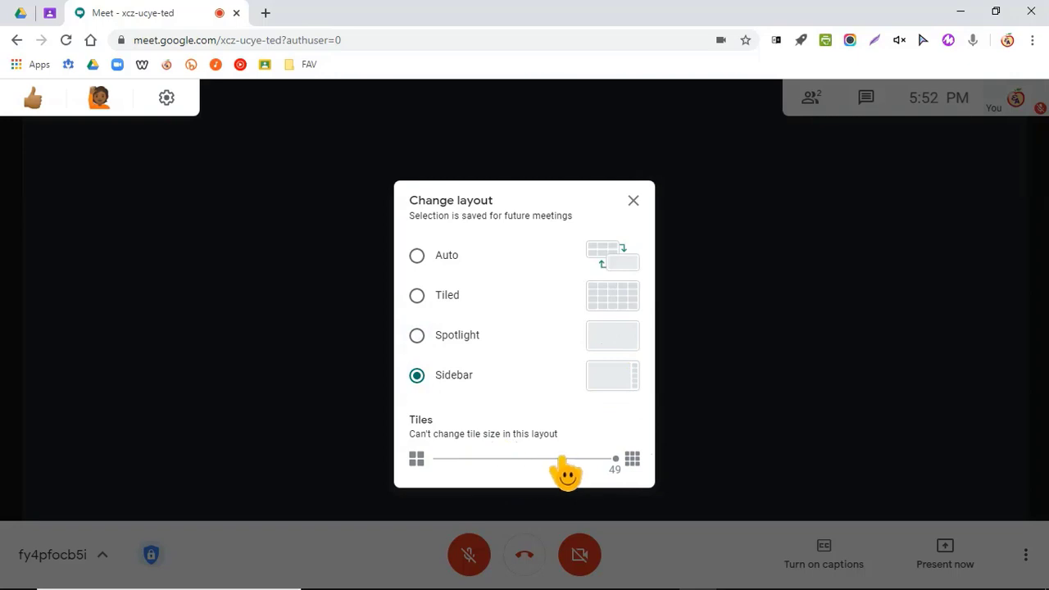
left_click(418, 297)
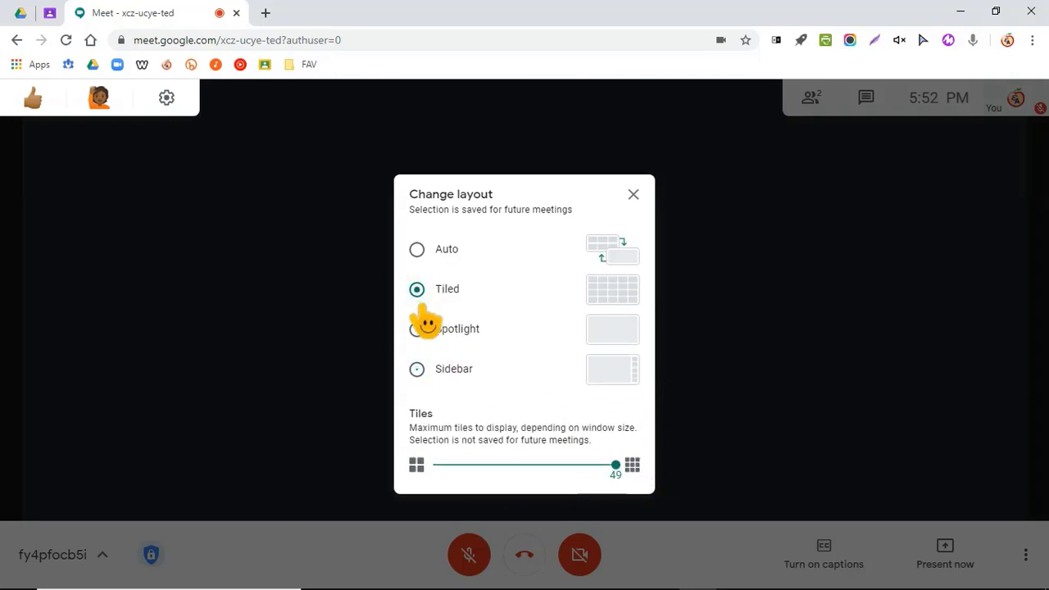
left_click(417, 250)
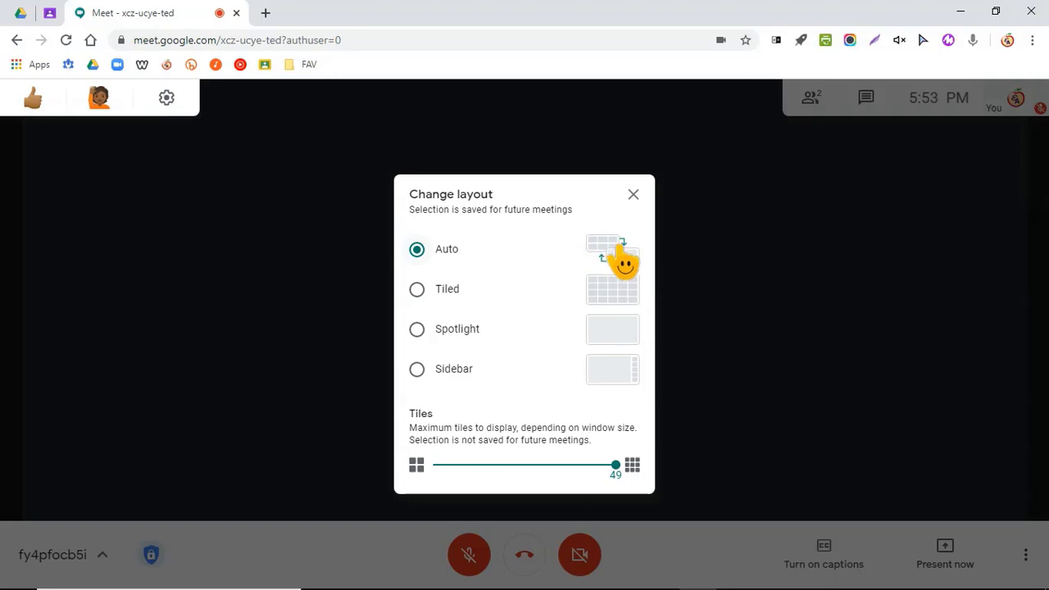
mouse_move(615, 467)
left_mouse_down()
mouse_move(503, 480)
mouse_move(620, 483)
left_mouse_up()
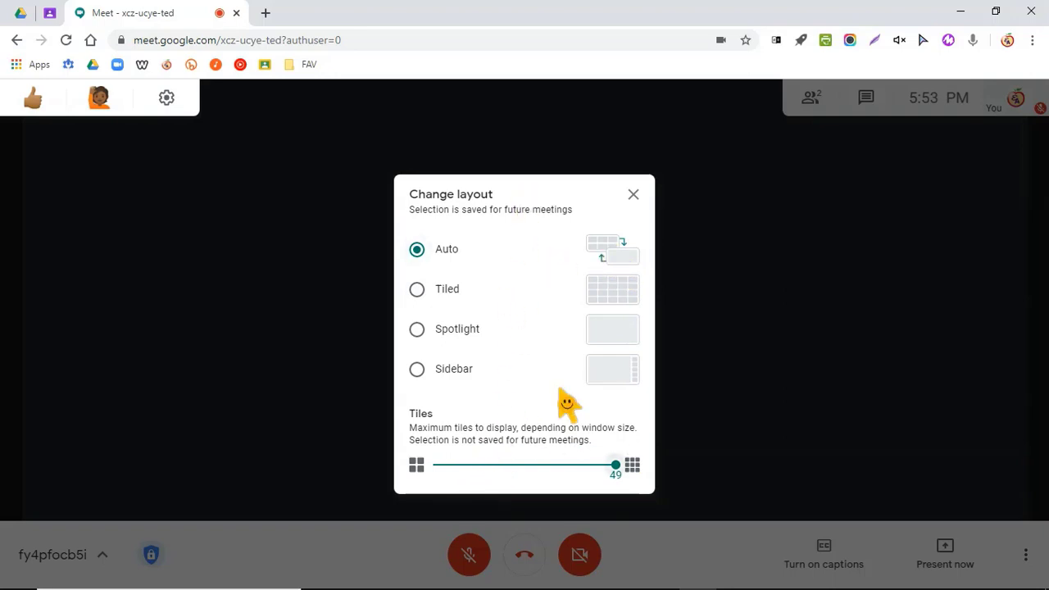
left_click(633, 195)
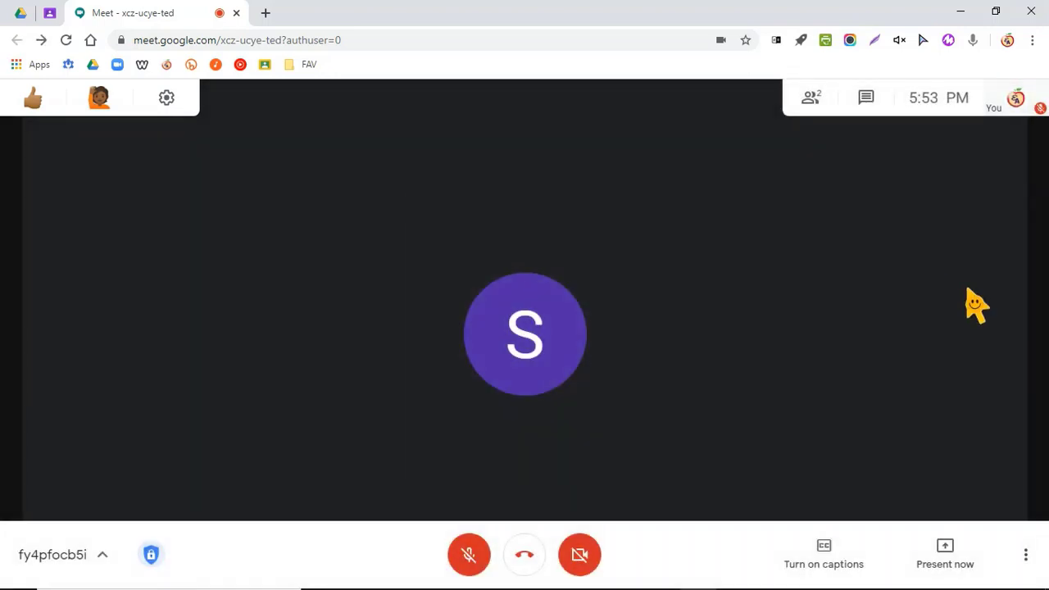